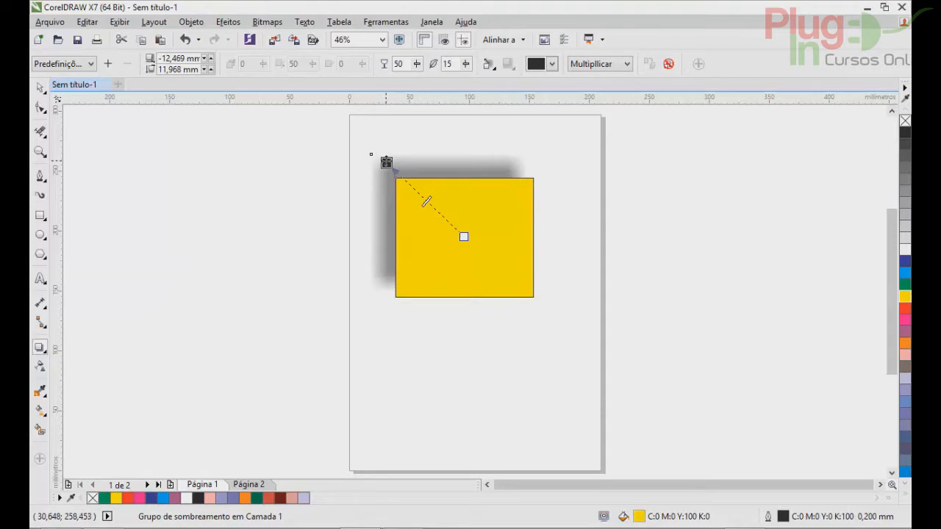
Move the yellow rectangle's drop shadow to its lower left, offset about -7.5 mm and -7.4 mm, and set its opacity to 45
left_click_drag(387, 162, 545, 168)
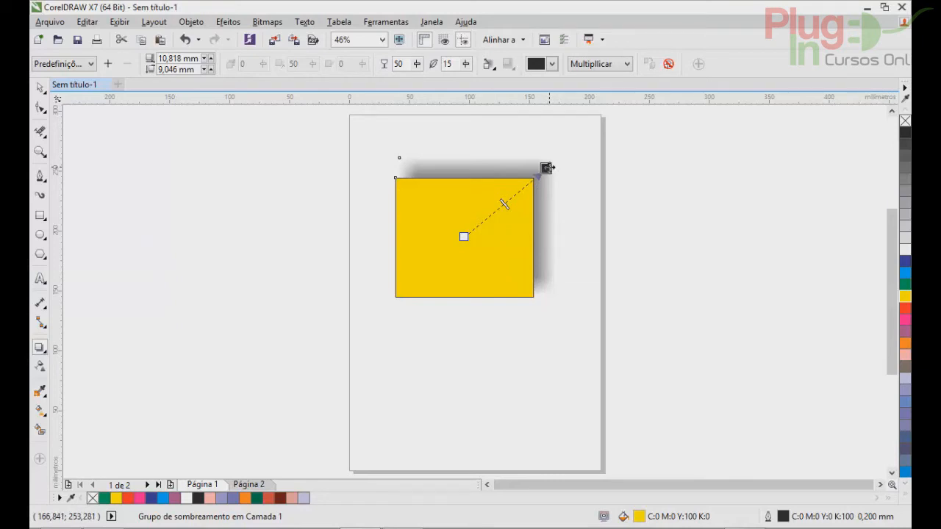
left_click_drag(548, 168, 385, 307)
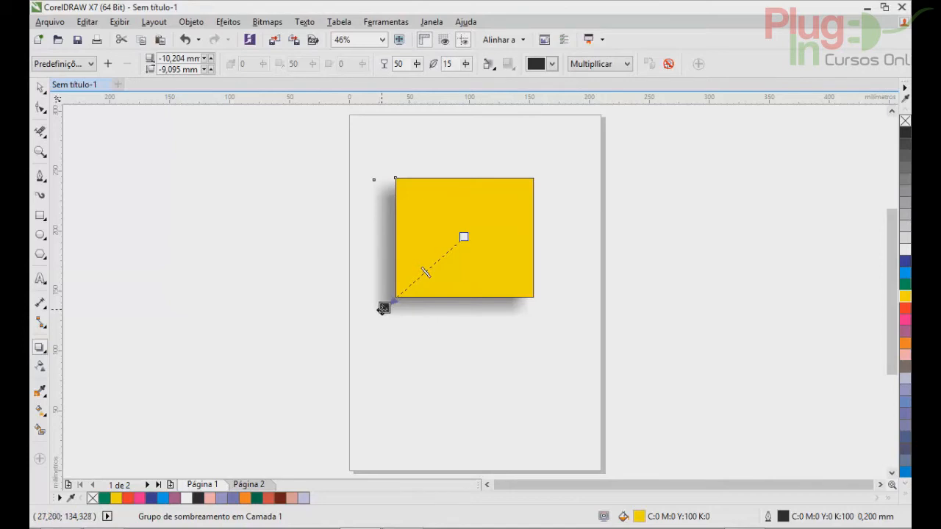
left_click_drag(384, 307, 399, 304)
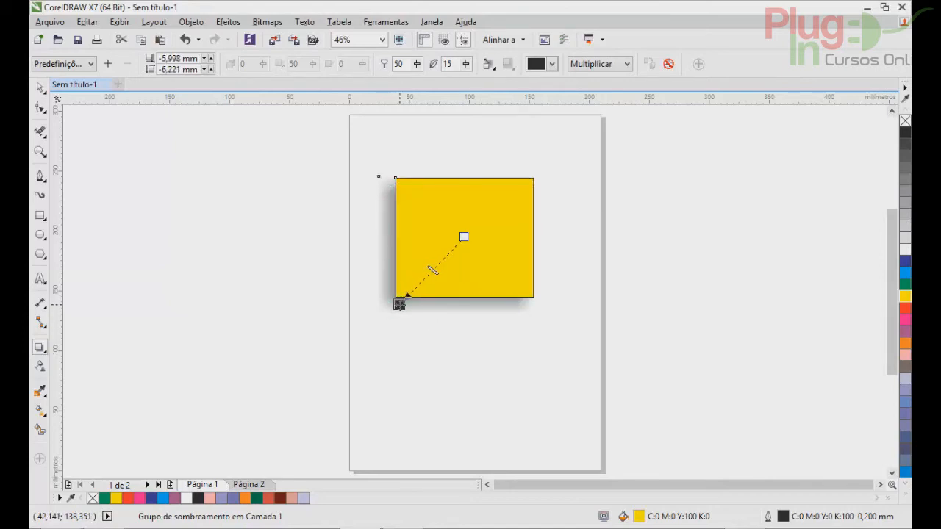
mouse_move(399, 305)
left_mouse_down()
mouse_move(379, 305)
mouse_move(395, 304)
mouse_move(389, 279)
mouse_move(394, 305)
left_mouse_up()
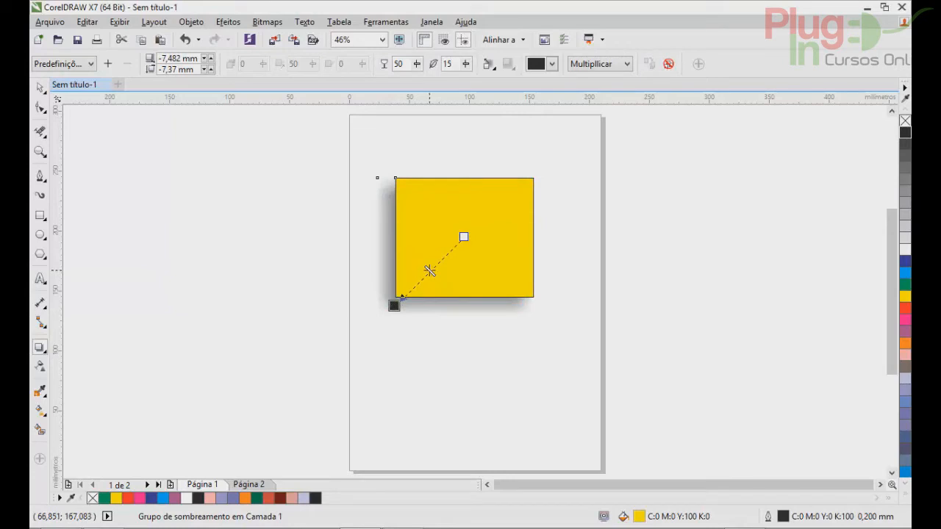
mouse_move(435, 265)
left_mouse_down()
mouse_move(455, 241)
mouse_move(416, 290)
mouse_move(436, 267)
left_mouse_up()
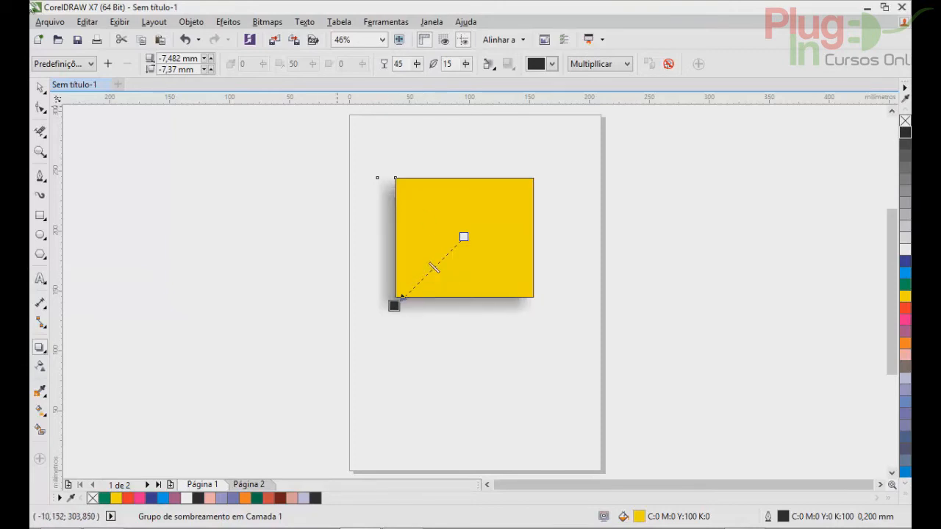
Save the current drop shadow settings as the preset exemplo.pst and preview it among the shadow presets
left_click(78, 64)
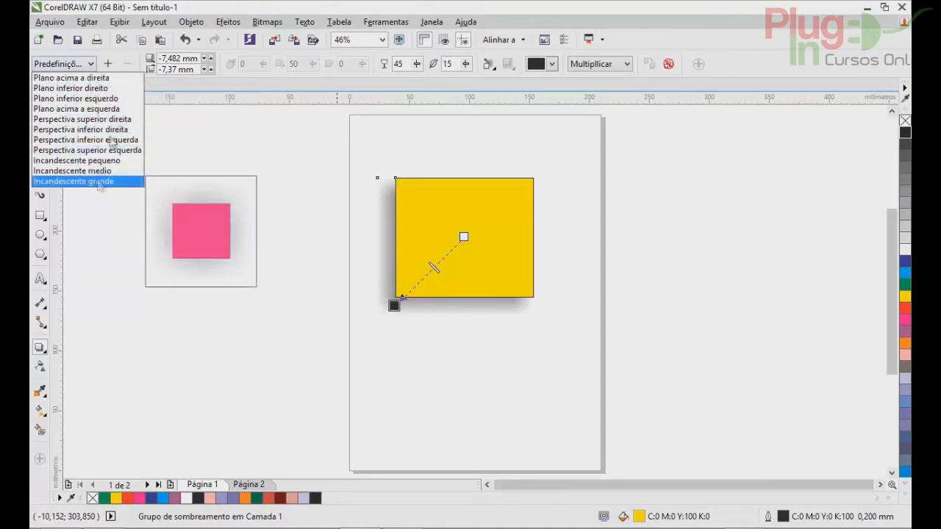
left_click(92, 64)
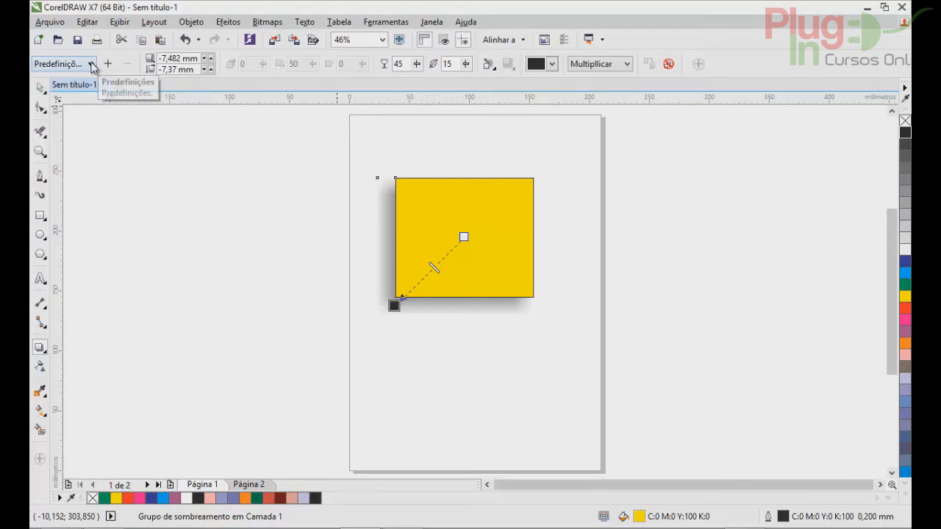
left_click(107, 64)
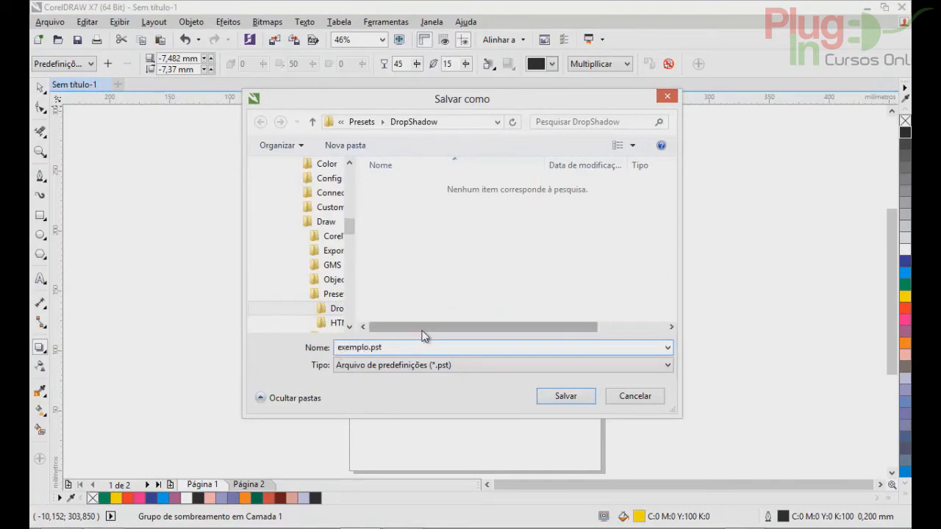
left_click(546, 396)
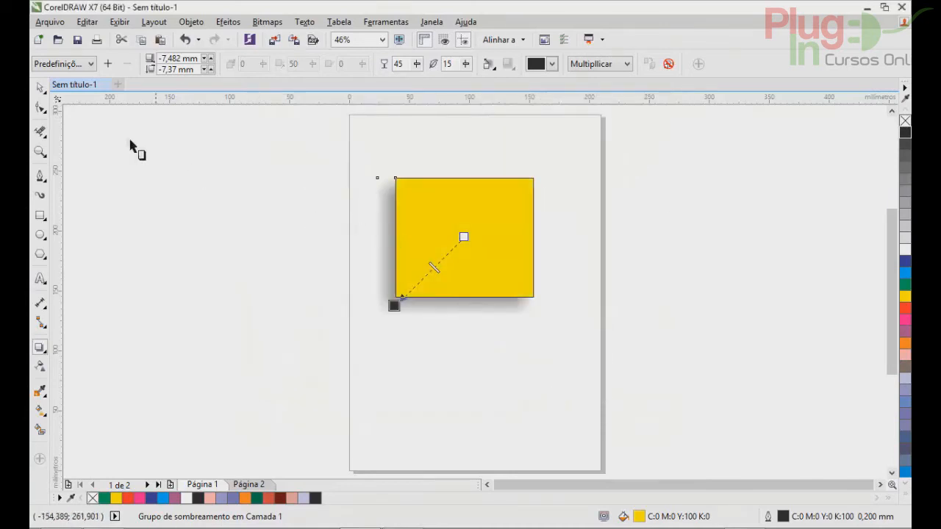
left_click(74, 63)
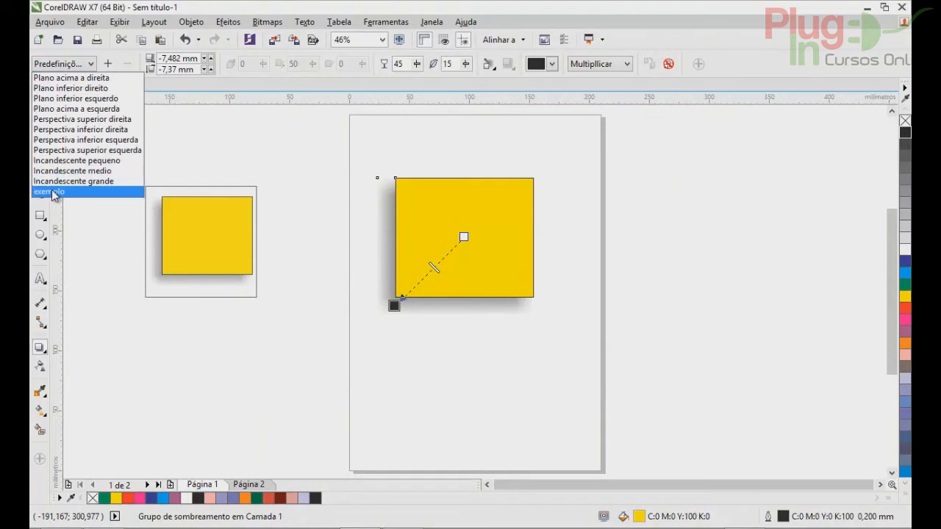
left_click(87, 64)
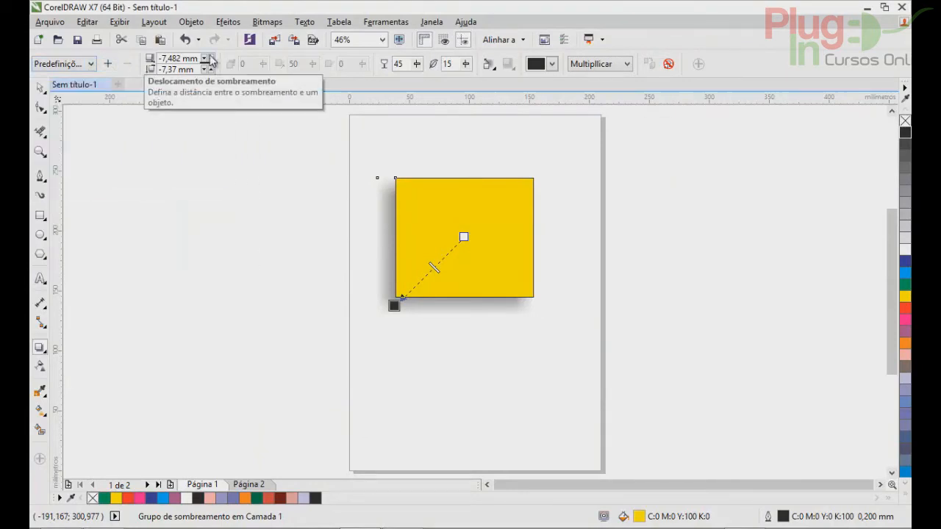
Set the shadow offset to -6.482 mm horizontally and -6.471 mm vertically
left_click(211, 57)
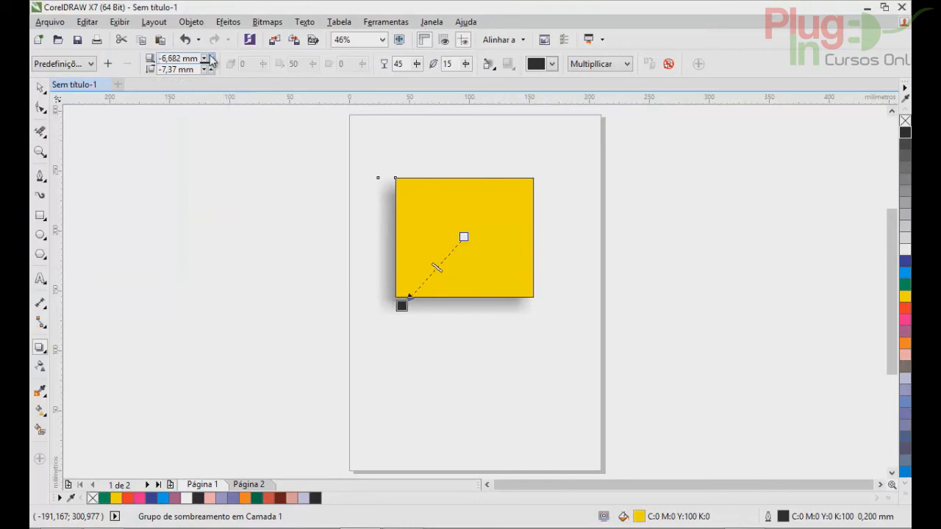
left_click(211, 58)
left_click(211, 69)
left_click(211, 69)
left_click(212, 70)
left_click(212, 70)
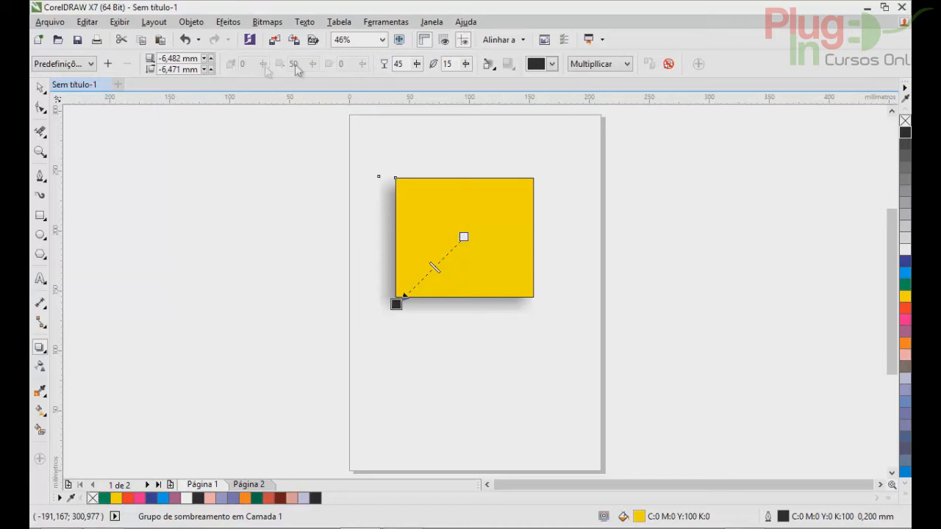
Set the shadow's opacity to 42 and its feathering to 7
left_click(417, 67)
left_click(415, 81)
left_click(417, 64)
left_click_drag(420, 83, 379, 75)
left_click(416, 64)
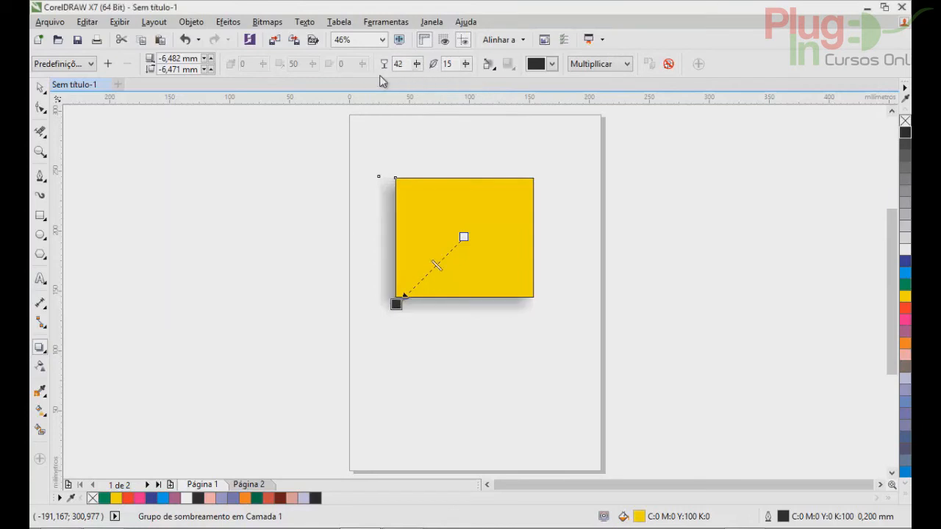
left_click(467, 66)
mouse_move(464, 82)
left_mouse_down()
mouse_move(453, 81)
mouse_move(466, 88)
left_mouse_up()
left_click(466, 65)
Try the Interna, Central, Externa and Média feathering directions on the shadow, finishing with Externa
left_click(489, 64)
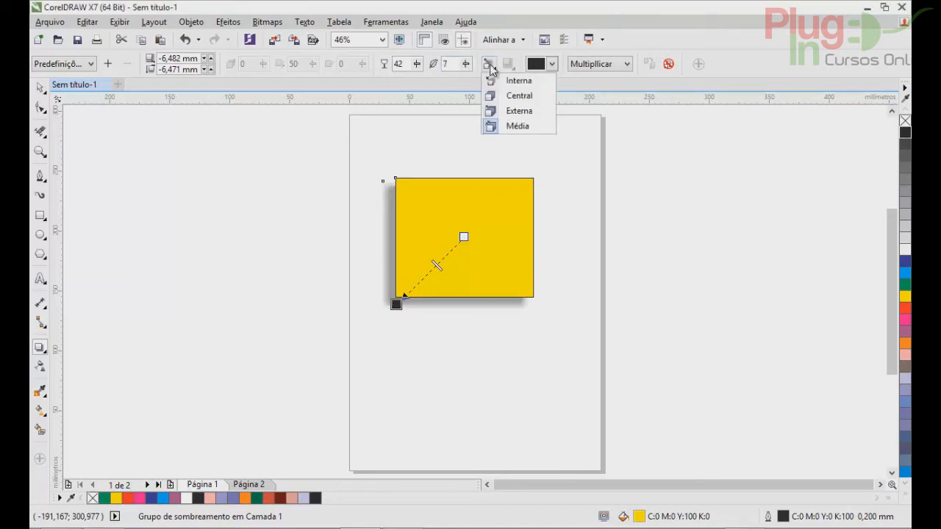
left_click(514, 81)
left_click(489, 64)
left_click(501, 95)
left_click(489, 64)
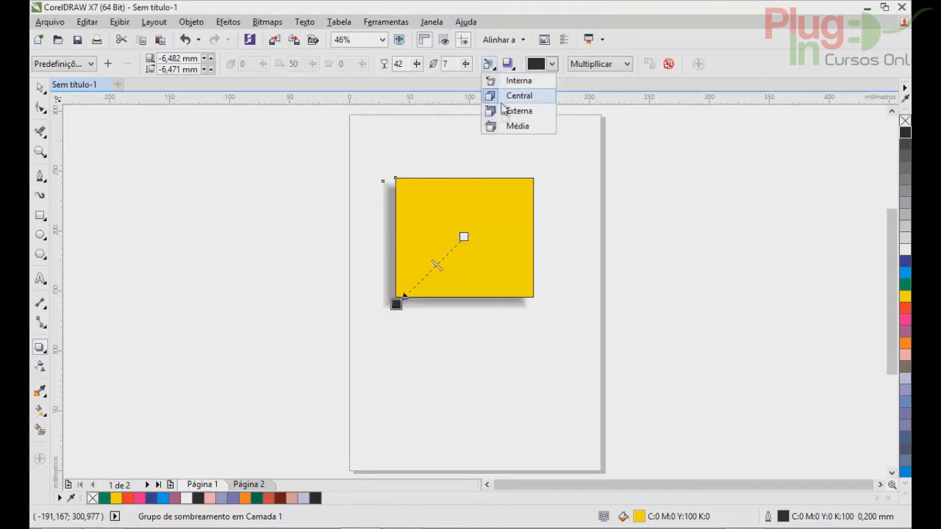
left_click(514, 110)
left_click(489, 64)
left_click(514, 126)
left_click(489, 64)
left_click(508, 110)
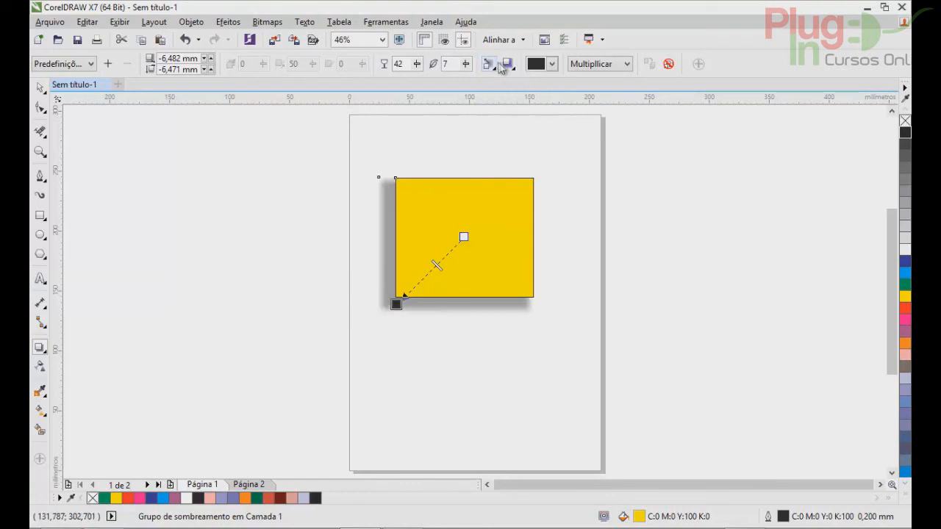
Try the Quadradas, Quadradas inversas and Planas feathering edges on the shadow
left_click(507, 64)
left_click(527, 96)
left_click(507, 64)
left_click(527, 110)
left_click(507, 64)
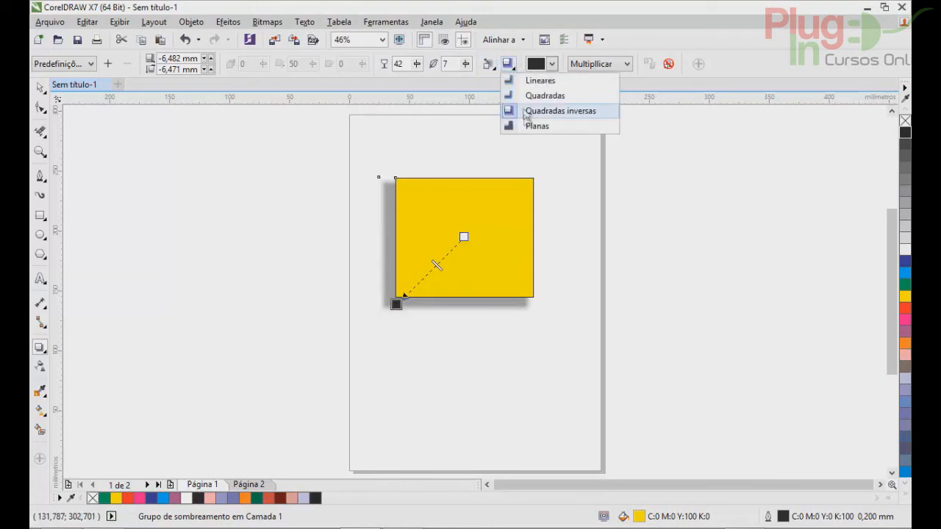
left_click(532, 125)
left_click(507, 64)
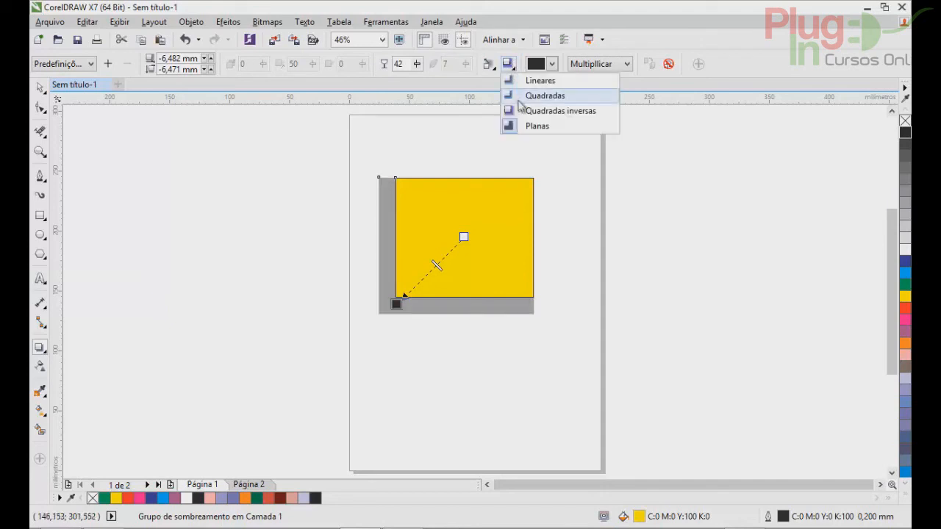
left_click(529, 96)
Set the shadow's feathering edges to Lineares and its feathering direction to Interna
left_click(507, 64)
left_click(517, 83)
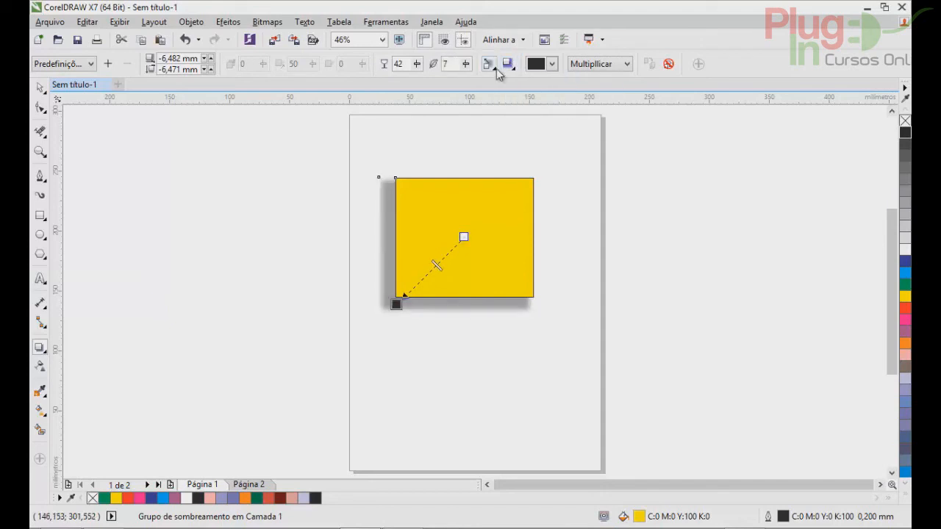
left_click(495, 66)
left_click(509, 82)
Try yellow and grey-blue as the shadow colour, and set it back to black
left_click(552, 63)
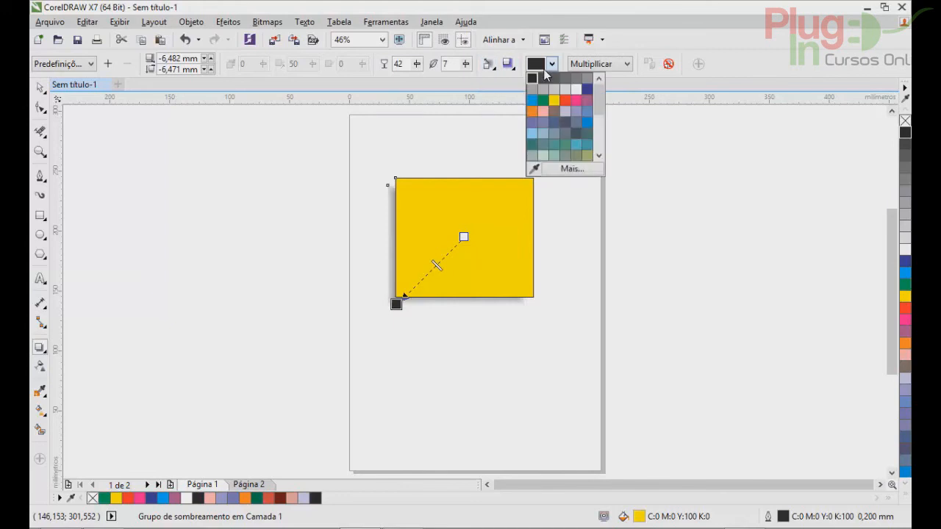
left_click(577, 124)
left_click(552, 64)
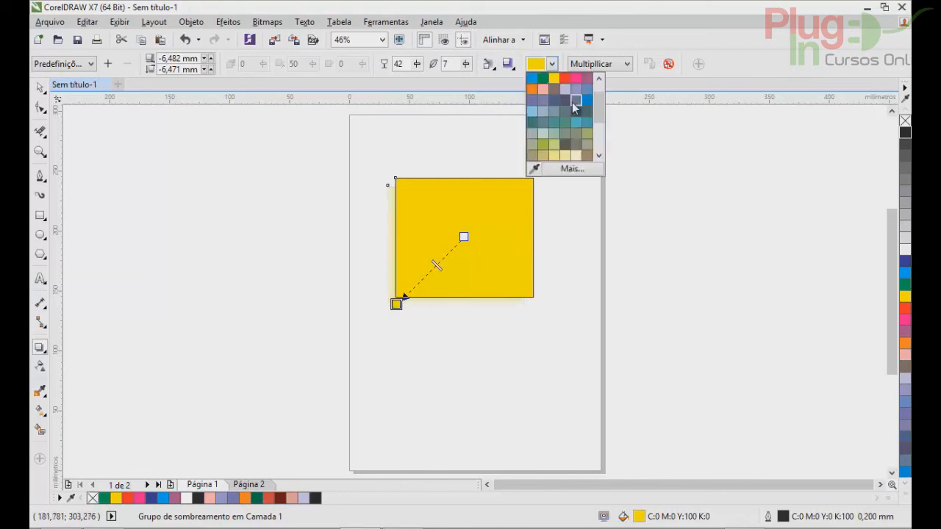
left_click(582, 112)
left_click(553, 65)
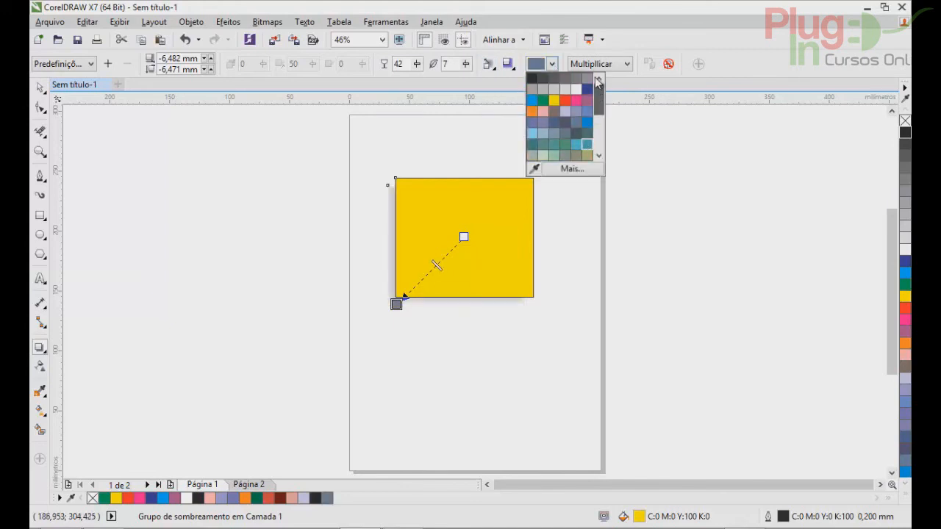
left_click(533, 78)
Try the Matiz and XOR lógico merge modes on the shadow, and set its mode to Normal
left_click(599, 64)
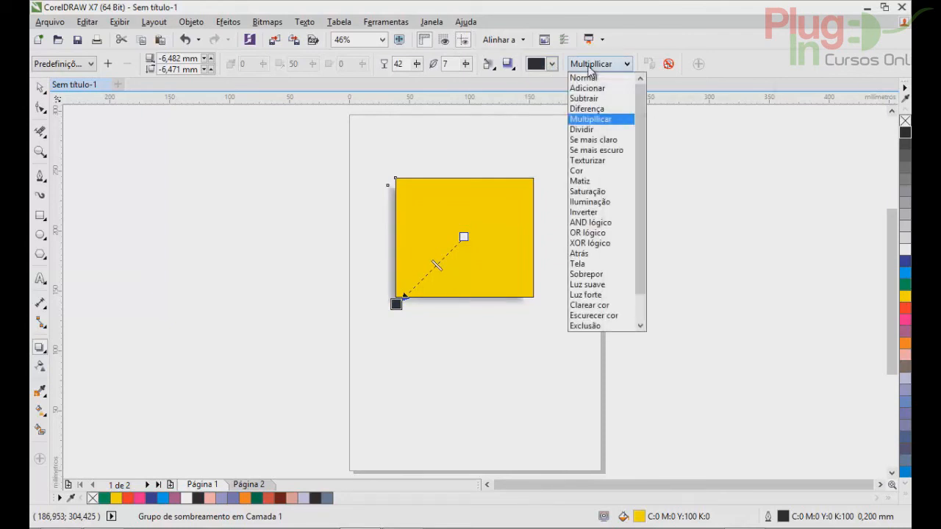
left_click(599, 181)
left_click(607, 69)
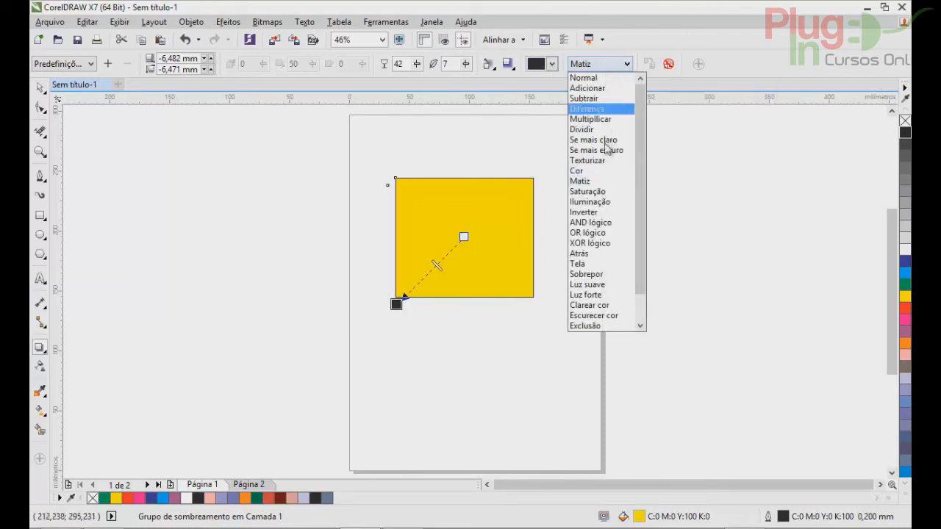
left_click(588, 243)
left_click(601, 68)
left_click_drag(641, 132, 624, 76)
left_click(603, 80)
left_click(602, 79)
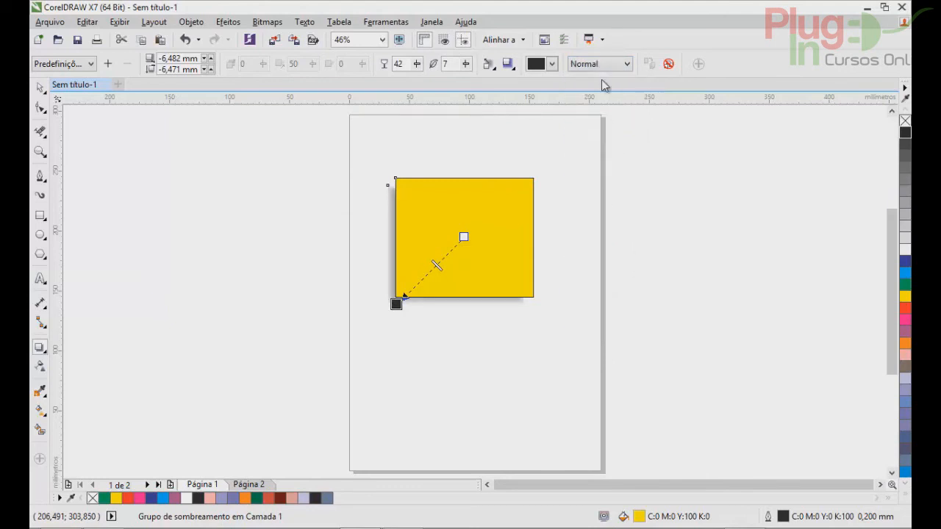
Clear the rectangle's shadow and add a new one towards its lower left, offset about -9.1 mm and -9.7 mm
left_click(668, 65)
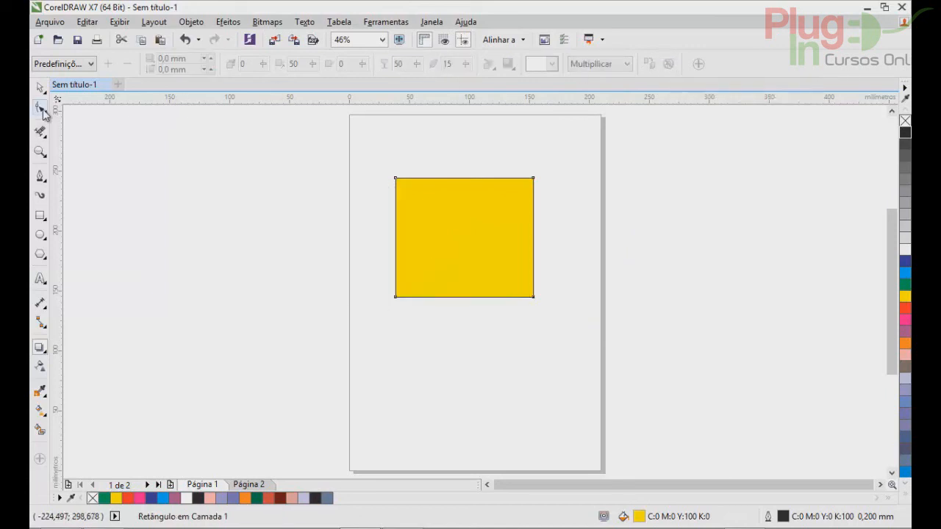
left_click_drag(464, 232, 397, 308)
left_click(44, 353)
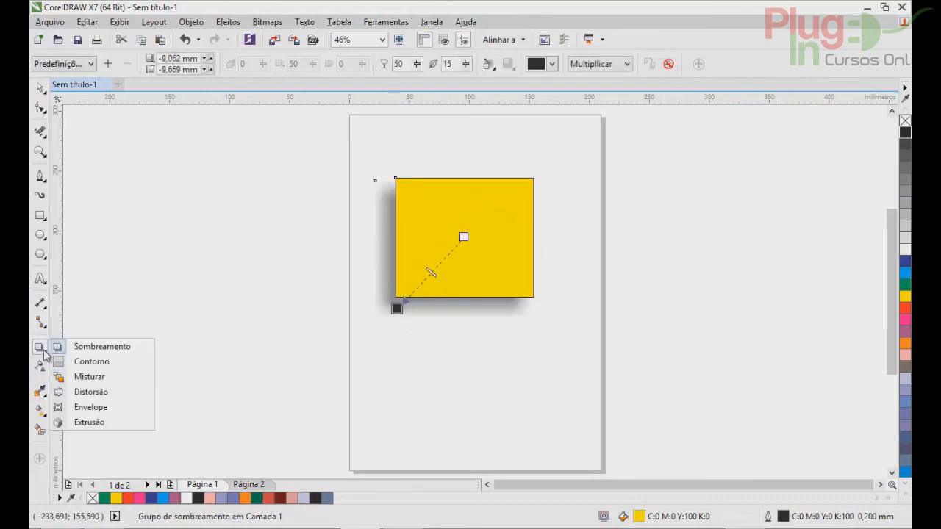
Remove the new drop shadow from the yellow rectangle and return to the Drop Shadow tool
key("space")
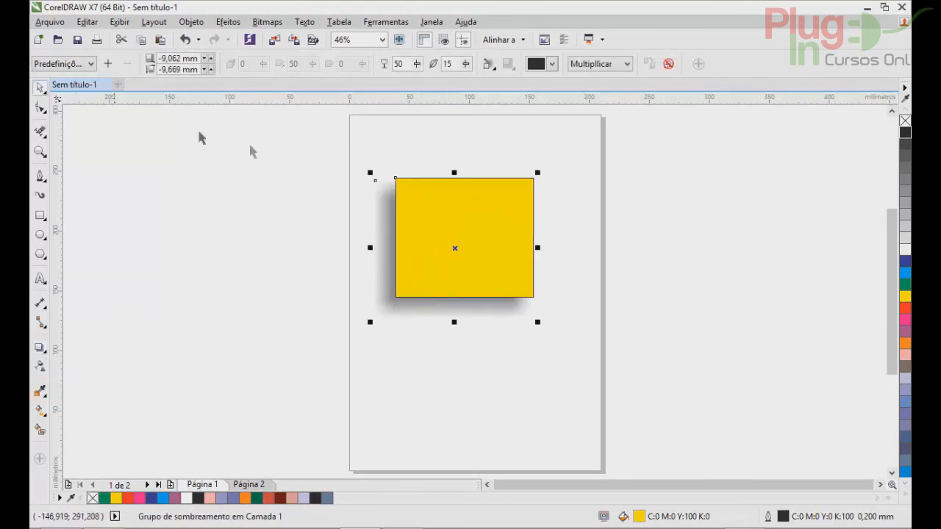
left_click(667, 63)
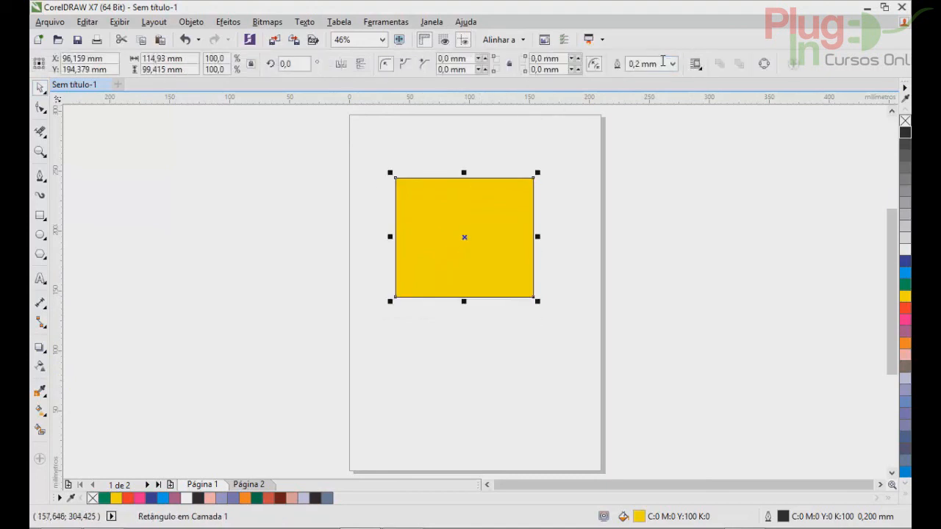
key("space")
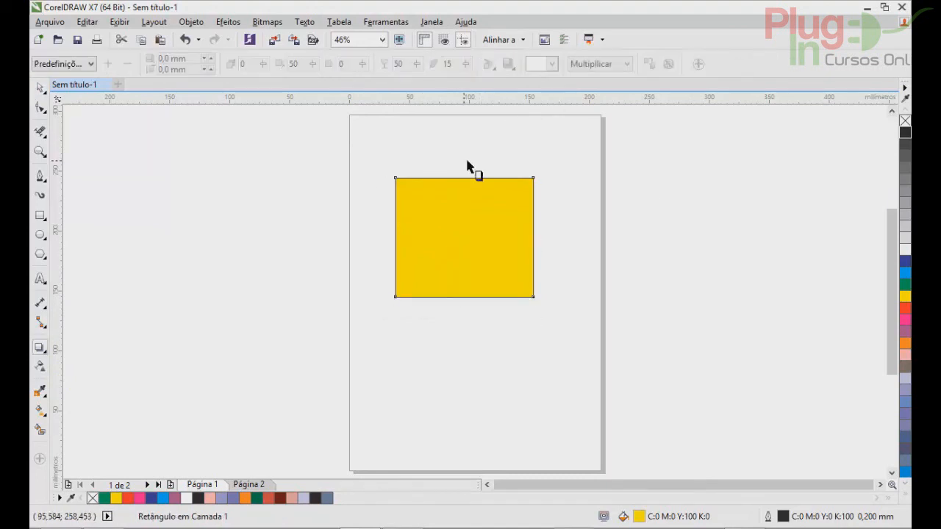